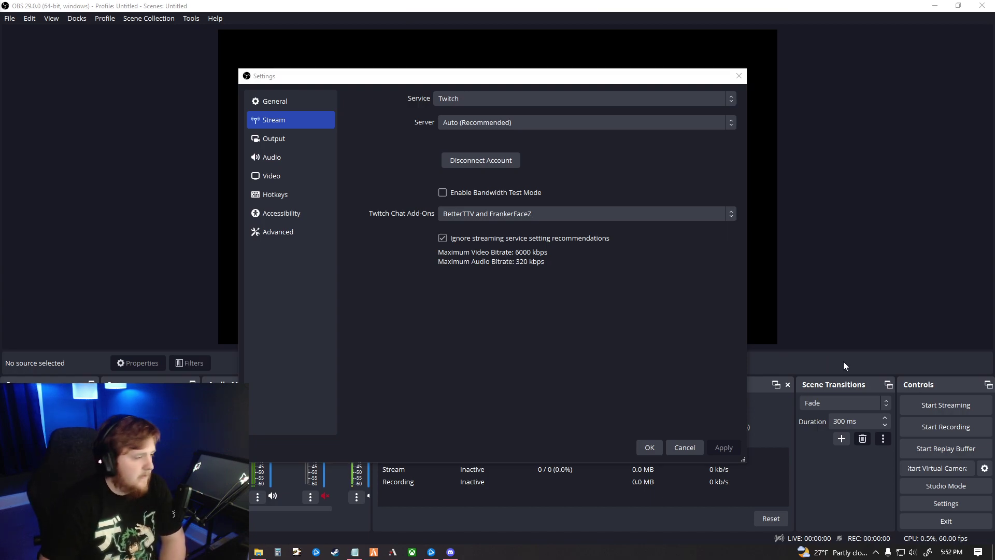
- Apply the settings with OK and return to the main window showing 60 FPS stats
click(649, 448)
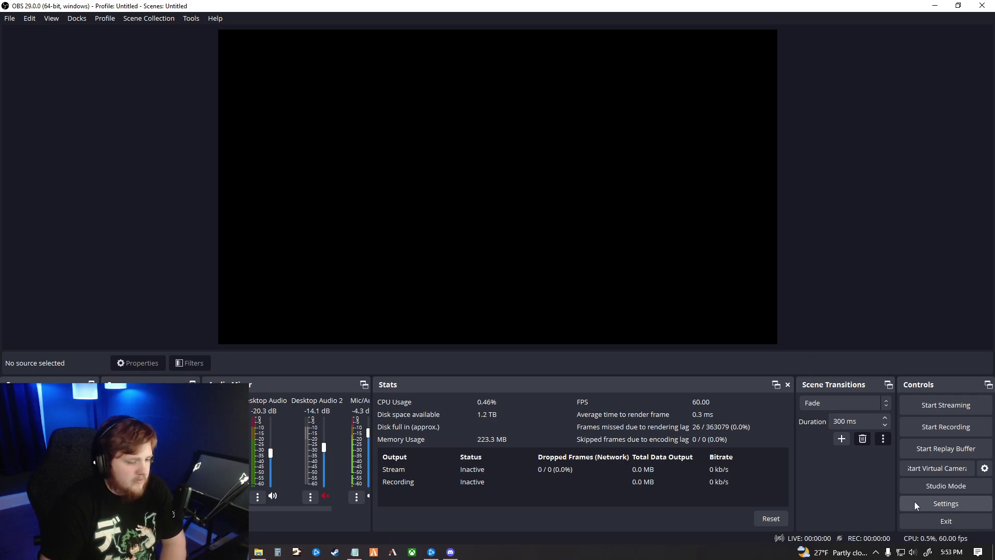
- Bring up the Stream settings page and confirm Twitch as the streaming service
click(946, 504)
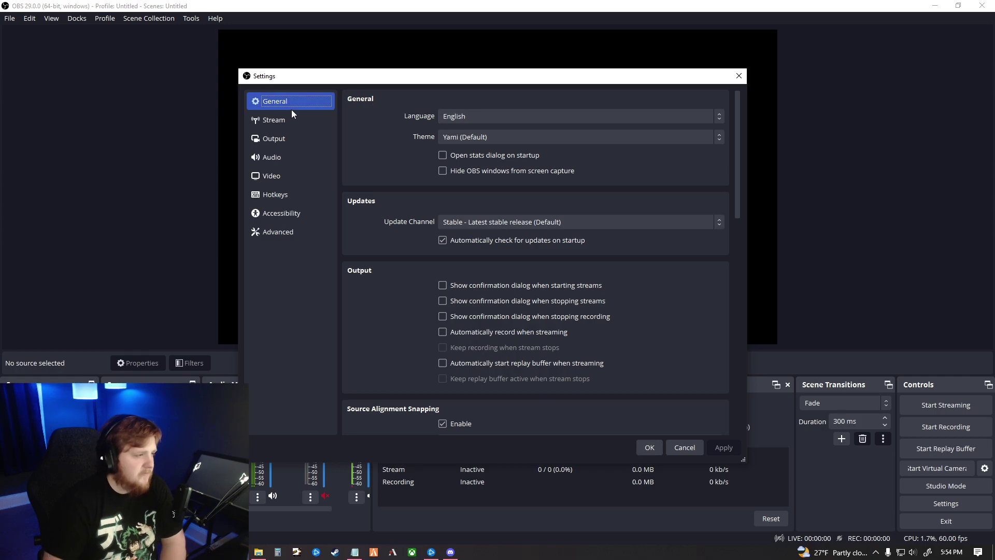
click(294, 116)
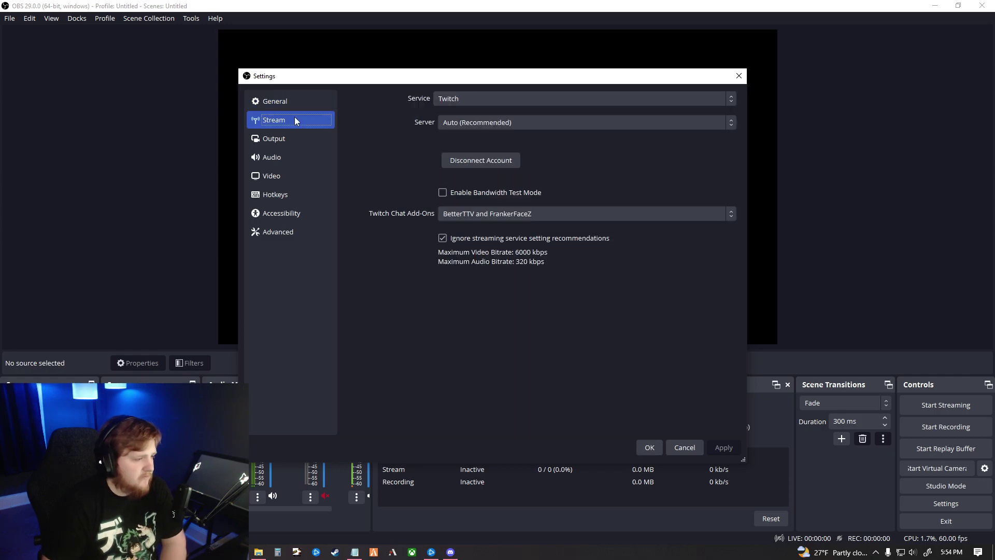
click(475, 100)
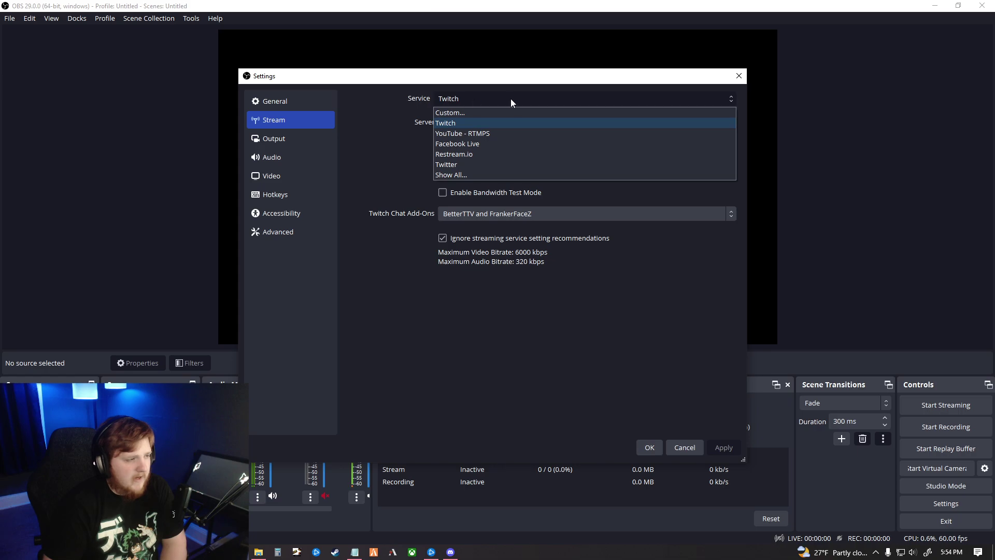
click(458, 124)
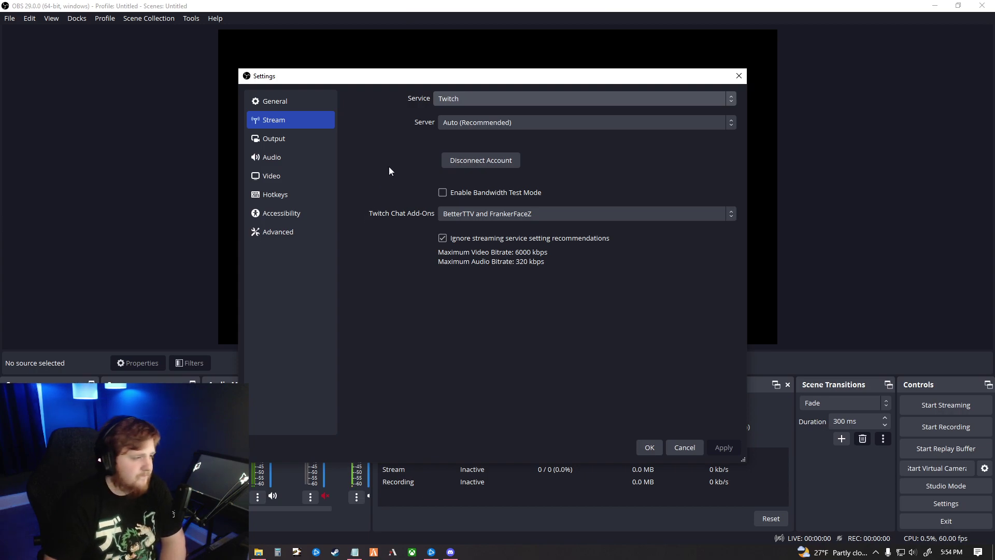
click(440, 99)
click(464, 98)
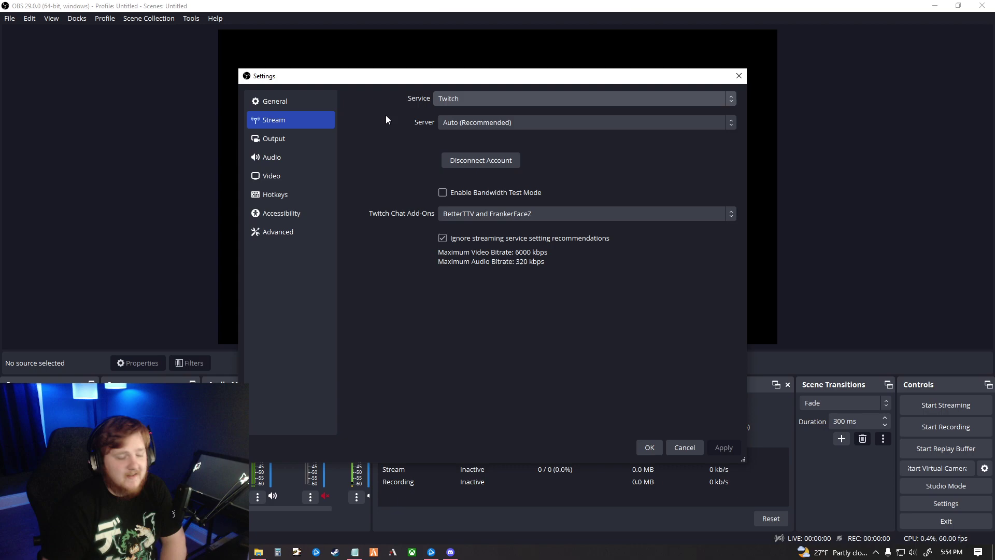
click(477, 99)
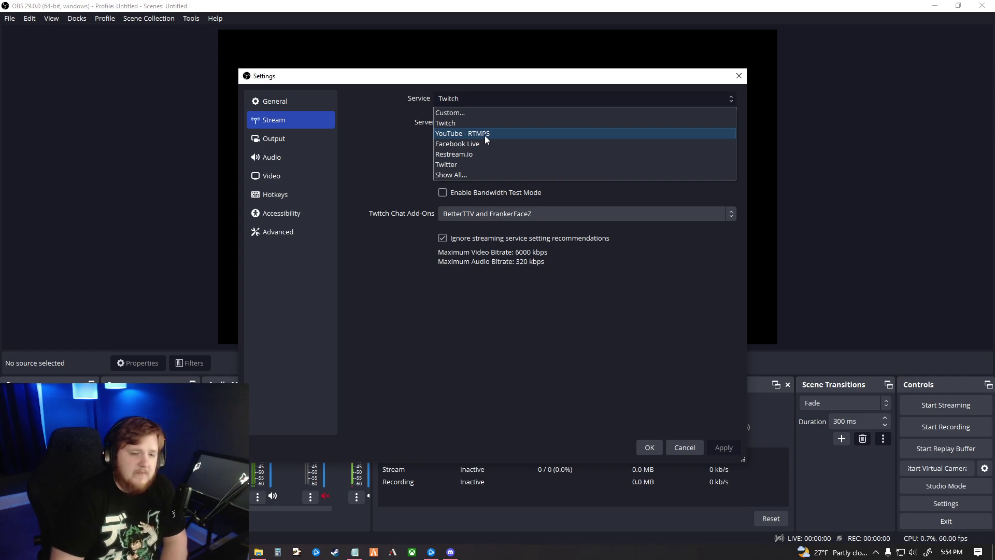
click(396, 120)
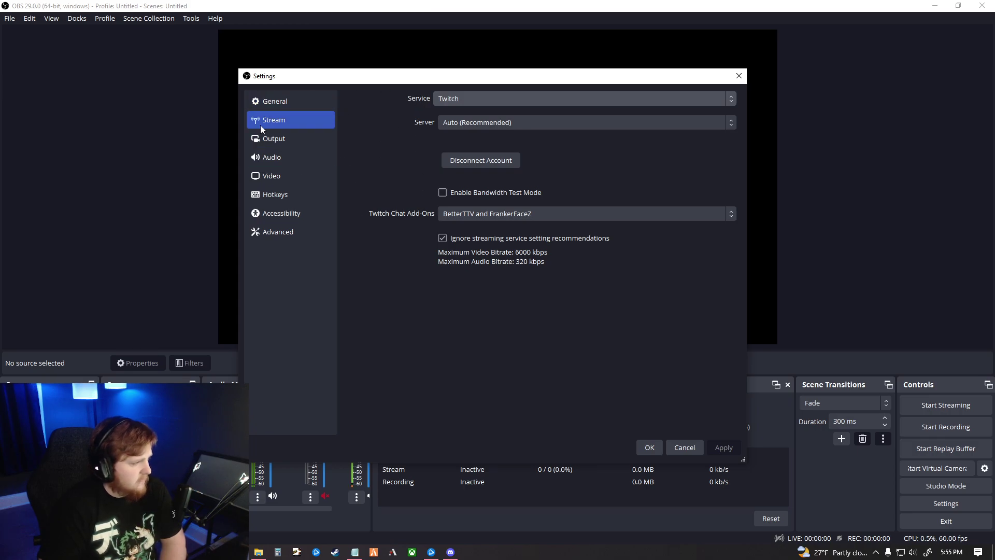
- Show the Output page and keep NVIDIA NVENC H.264 as the streaming encoder
click(279, 141)
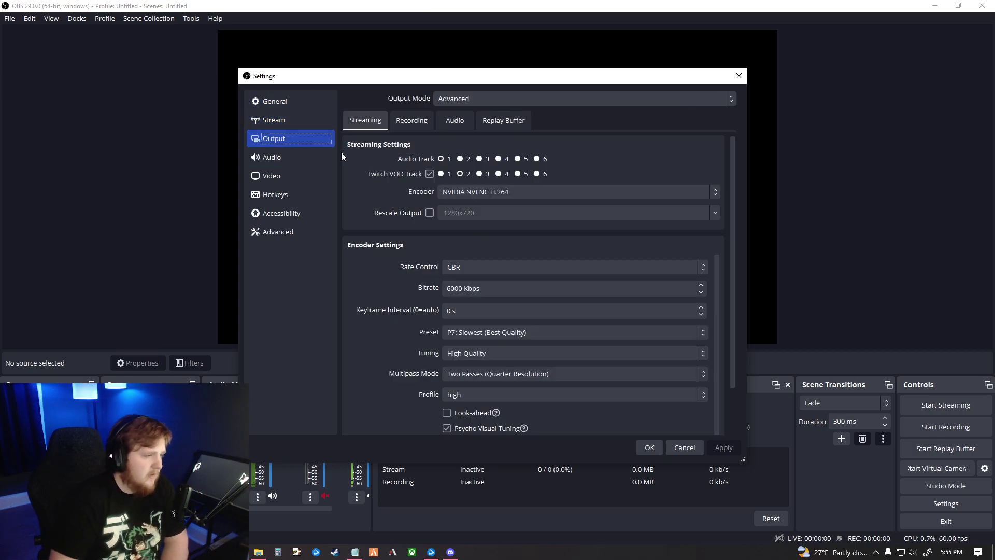
click(508, 194)
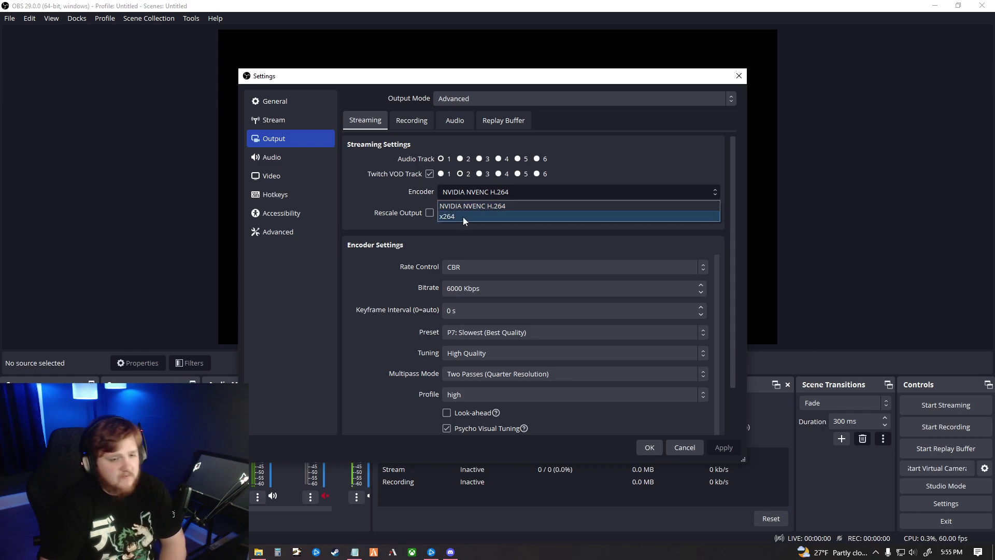
click(468, 195)
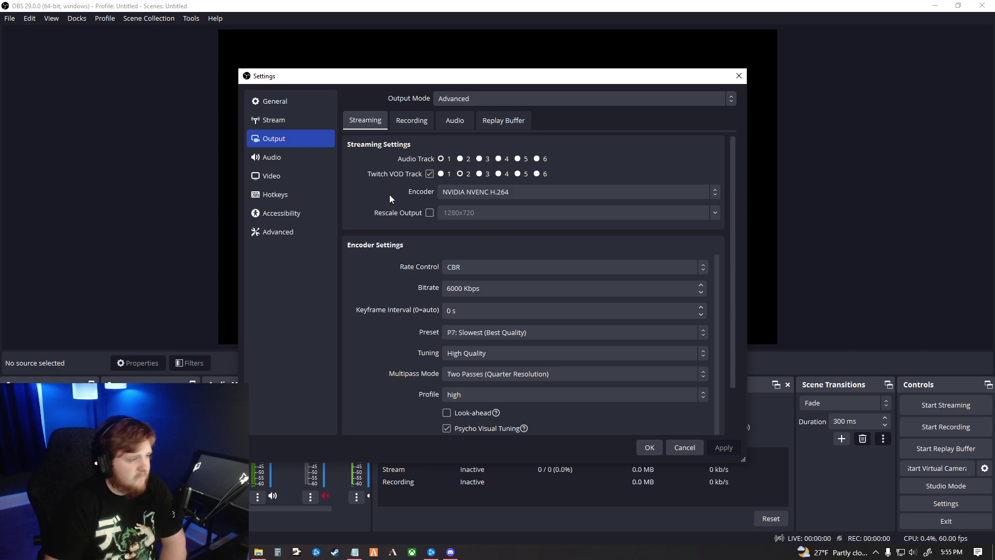
click(469, 194)
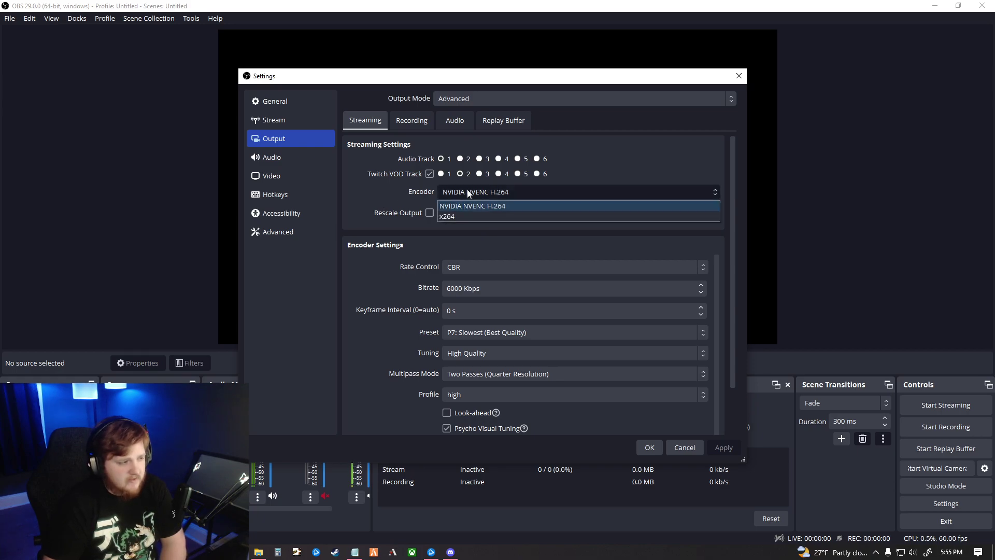
click(468, 194)
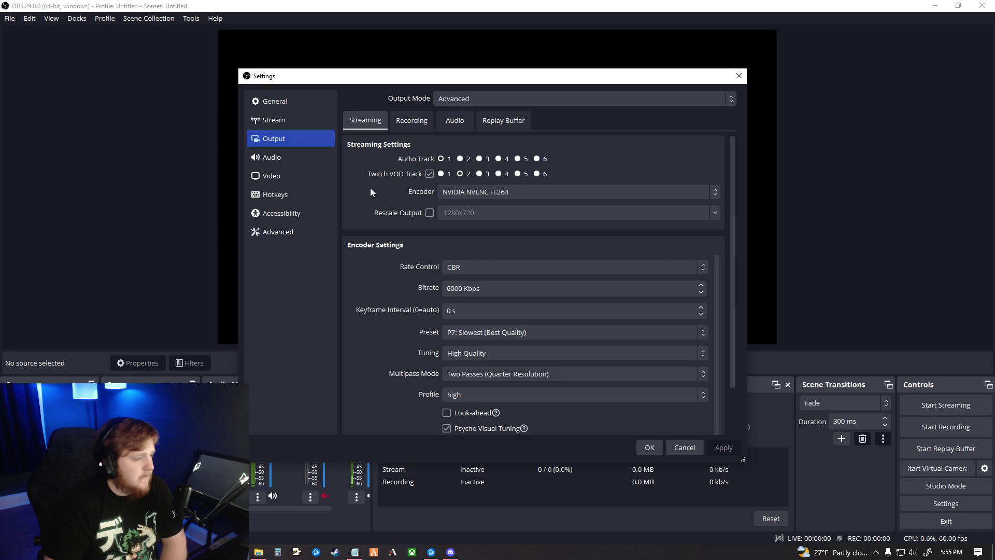
- Confirm CBR rate control at 6000 Kbps in the encoder settings
scroll(394, 195, down, 1)
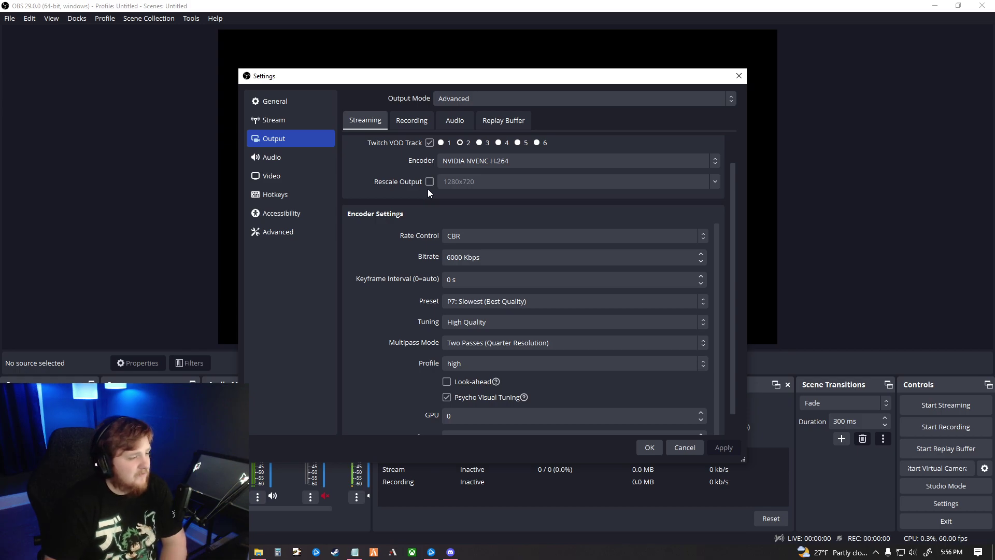
scroll(384, 202, down, 1)
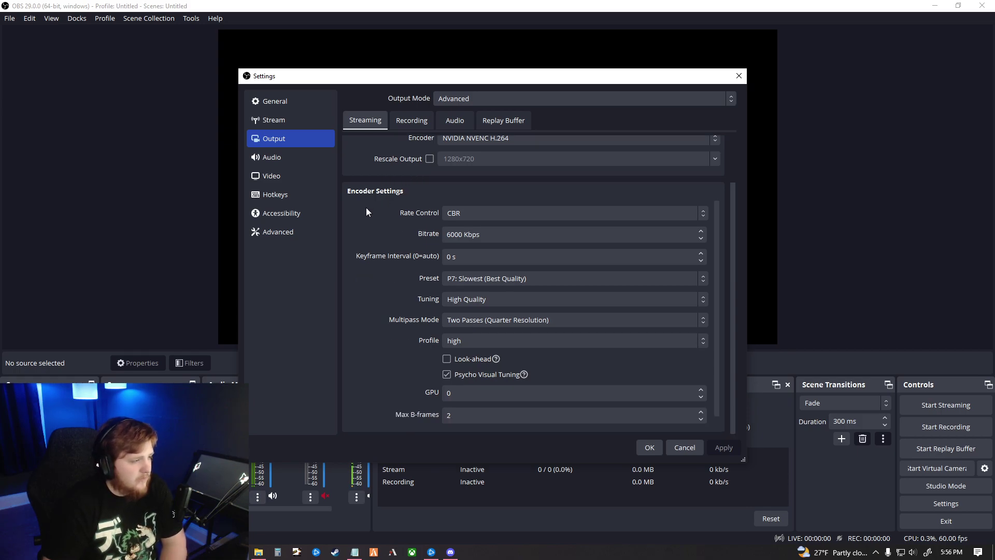
click(461, 213)
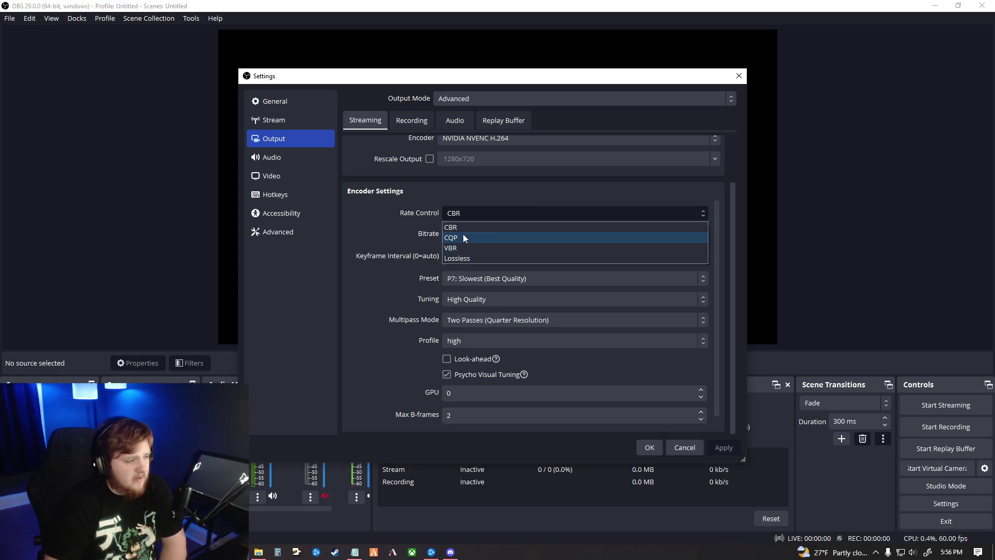
click(469, 217)
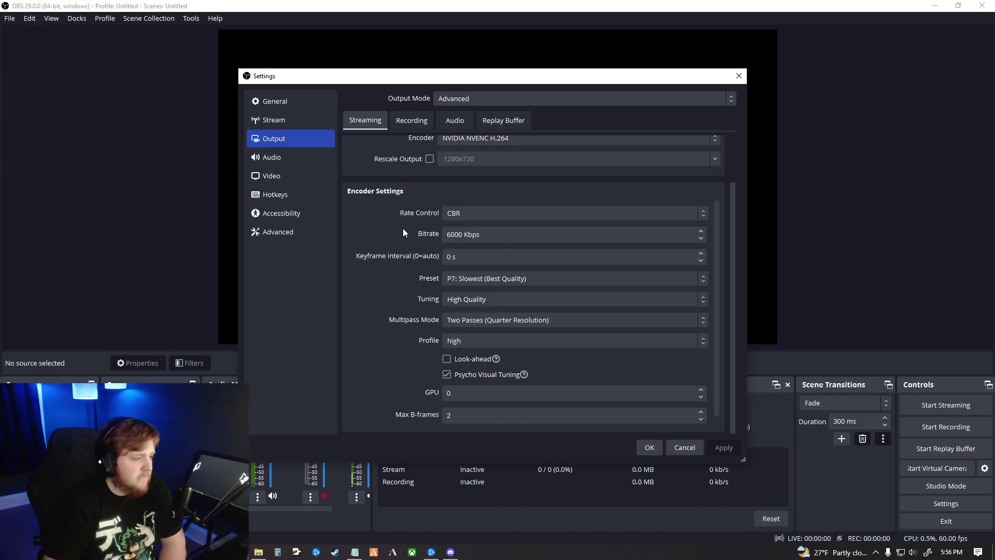
- Keep the P7: Slowest encoder preset and move to the Audio page
scroll(404, 229, down, 1)
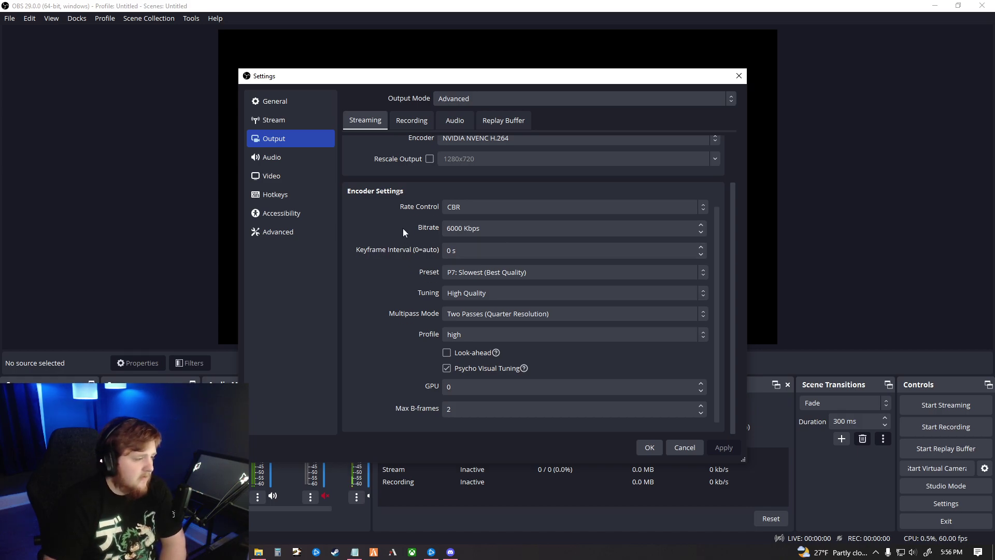
click(452, 275)
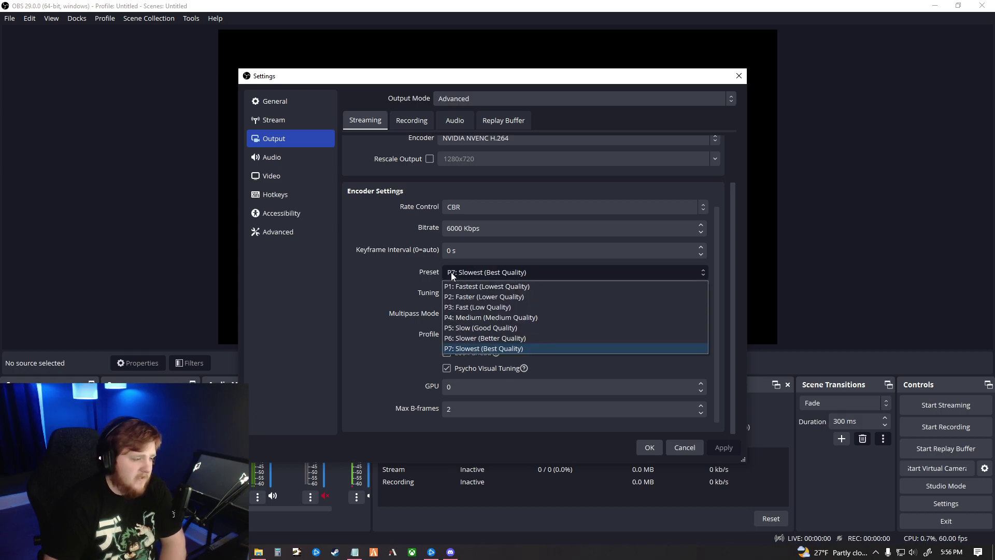
click(452, 276)
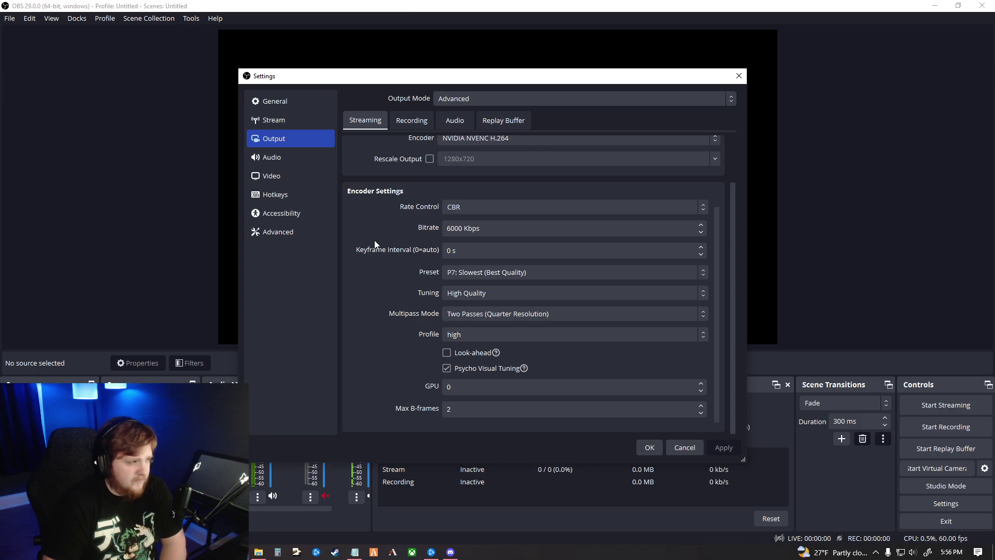
click(289, 162)
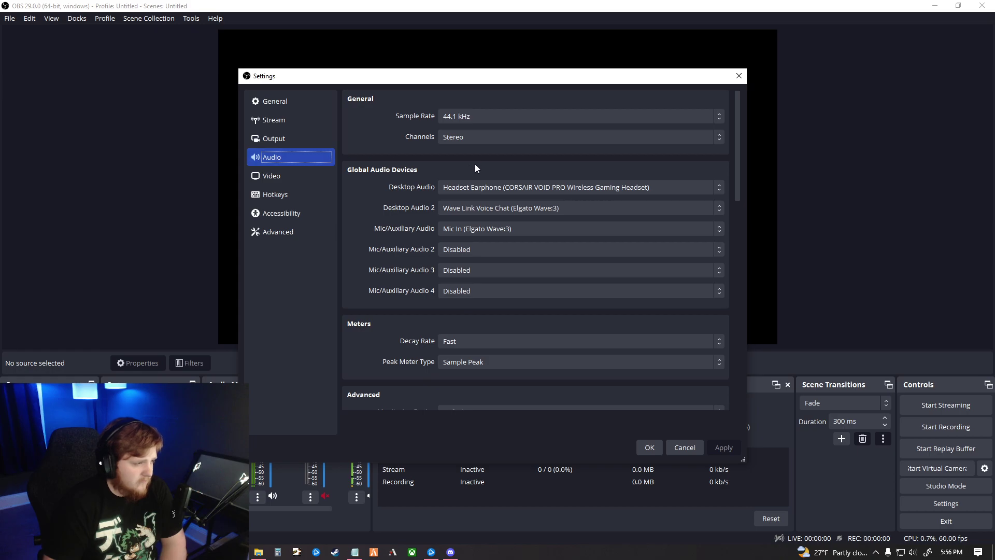
- Keep the headset for Desktop Audio and Wave Link Voice Chat for Desktop Audio 2
click(458, 188)
click(458, 187)
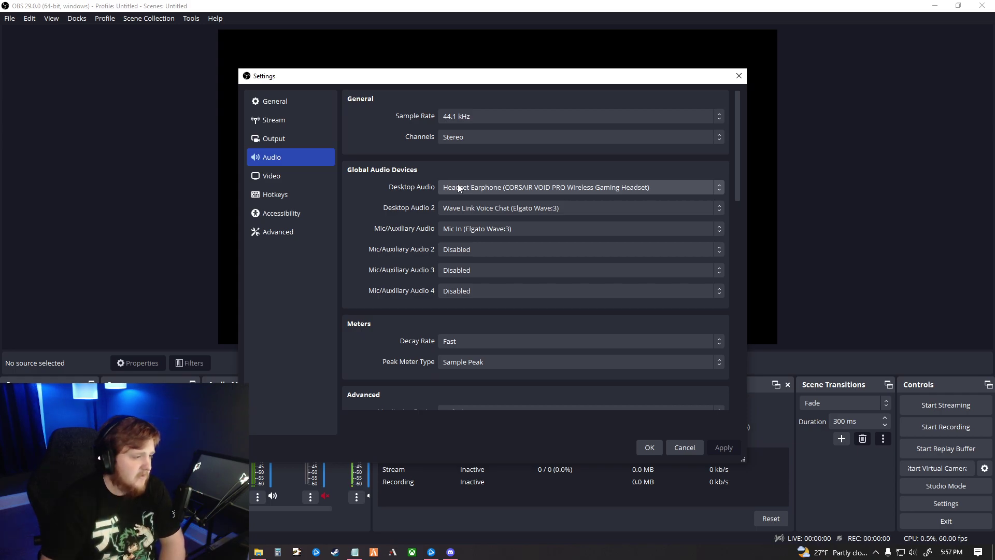
click(481, 209)
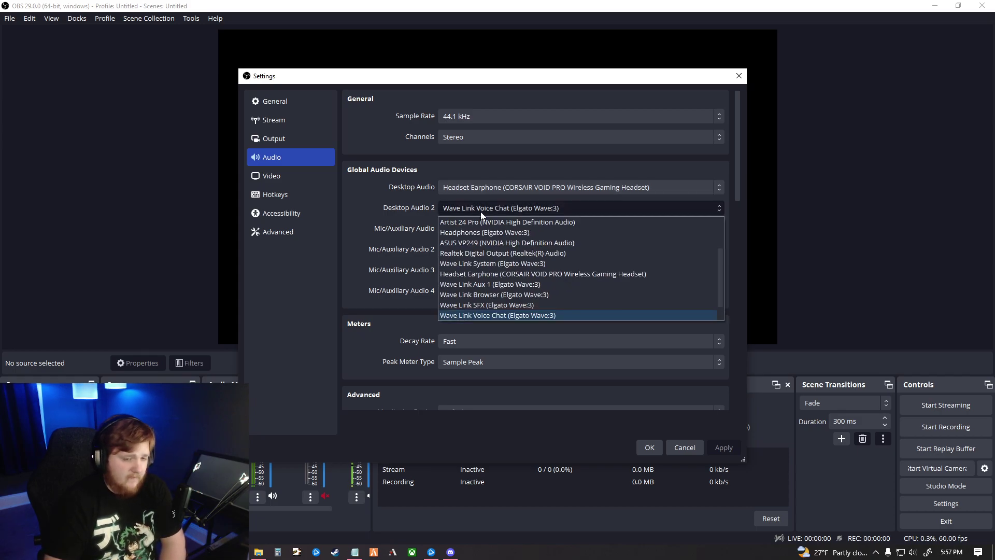
click(481, 213)
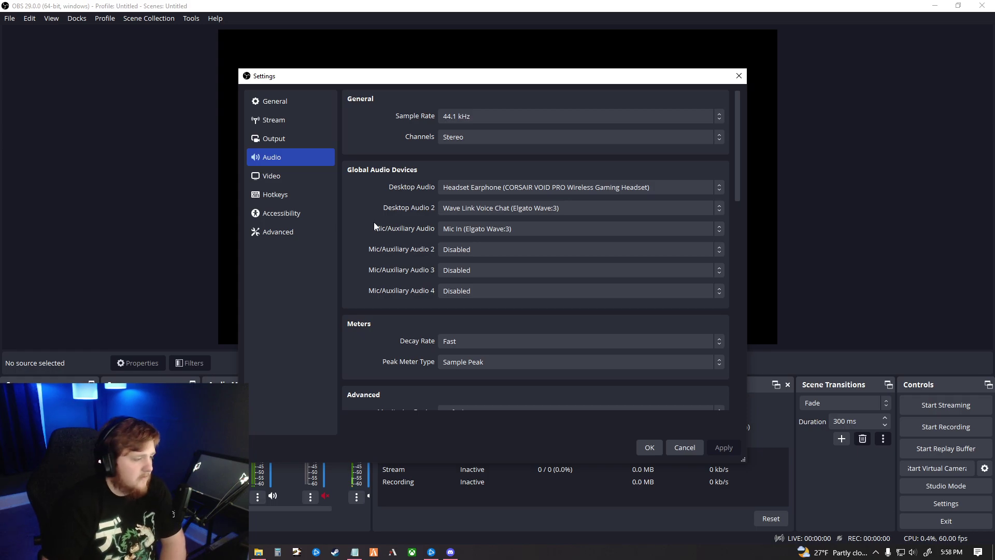
- Scroll through the Meters, Advanced and push-to-mute/push-to-talk hotkey sections
scroll(374, 226, down, 4)
scroll(374, 226, down, 4)
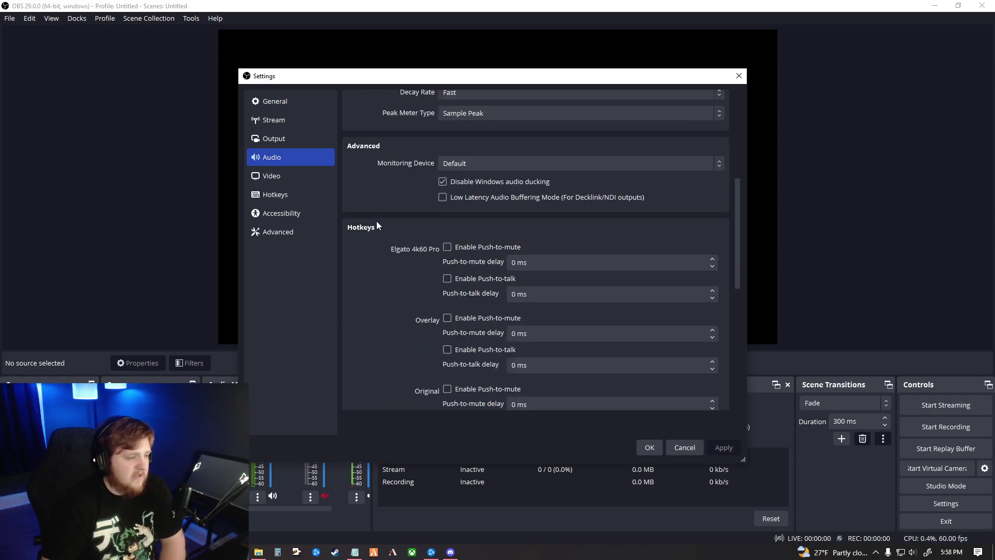
scroll(378, 231, down, 3)
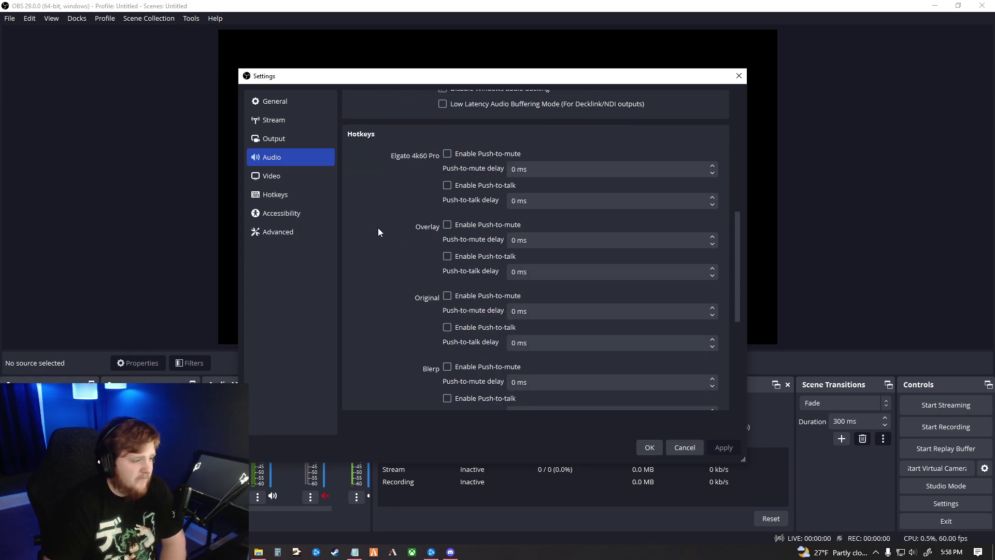
scroll(378, 228, down, 1)
scroll(378, 228, up, 2)
scroll(378, 228, down, 2)
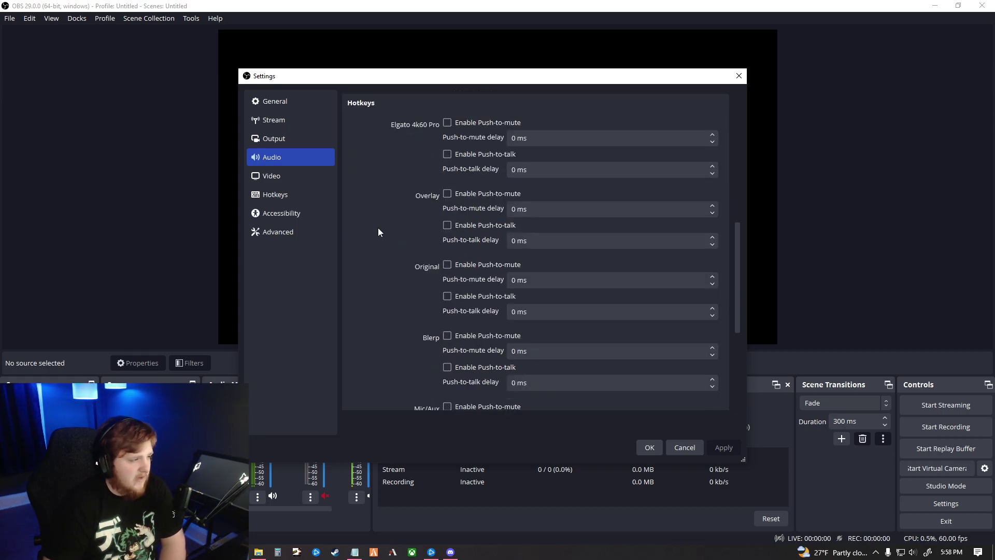
scroll(378, 229, down, 5)
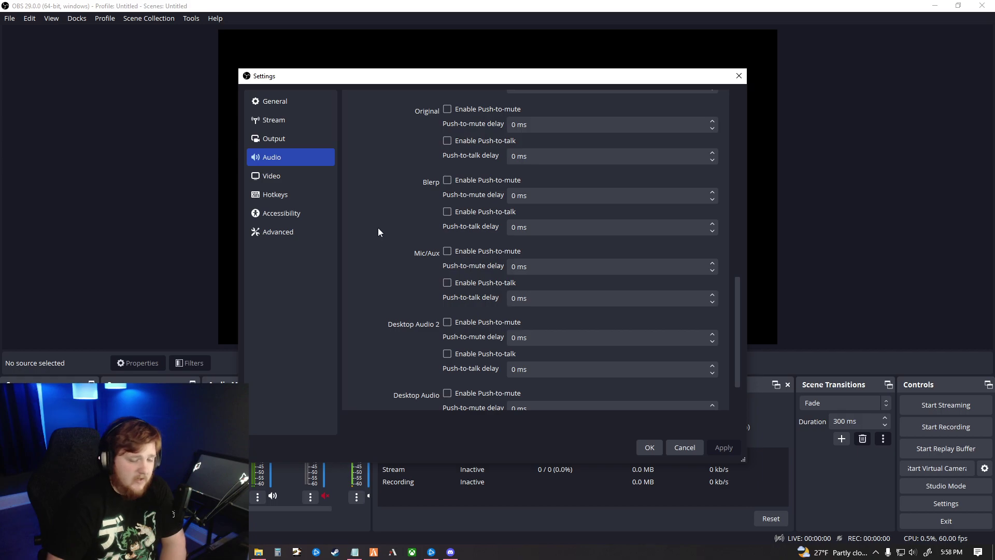
scroll(377, 228, up, 10)
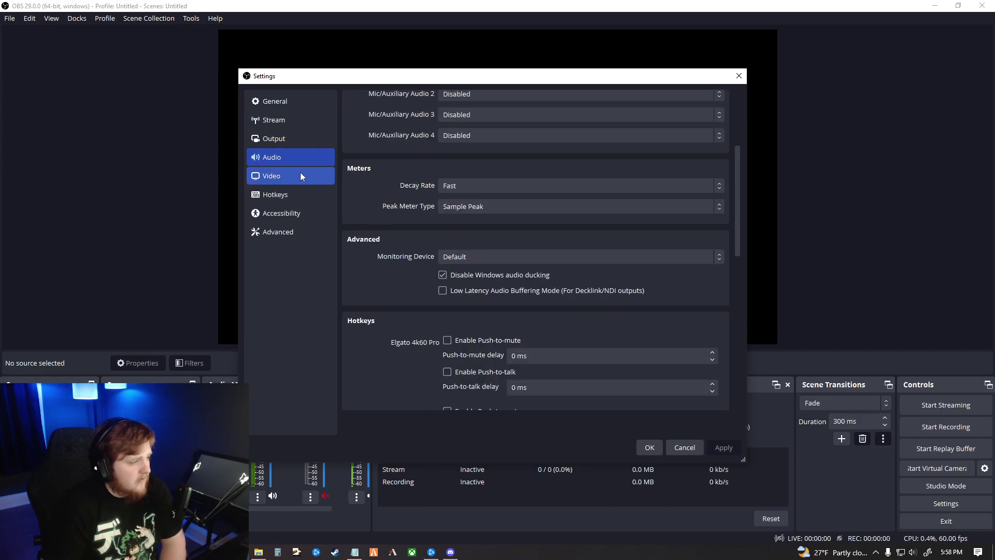
- Check the Video page's 1920x1080 resolutions at 60 FPS, then move to Hotkeys
click(297, 179)
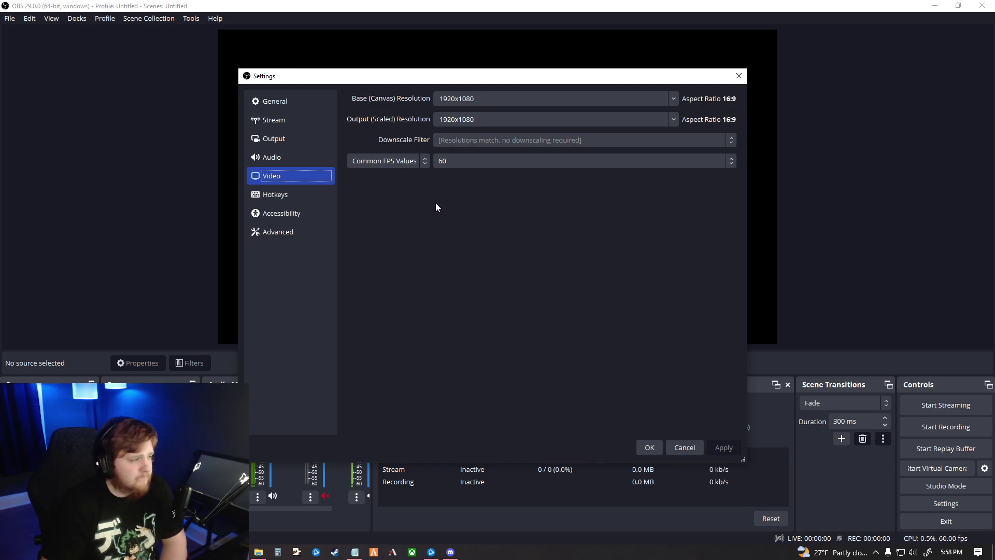
click(299, 199)
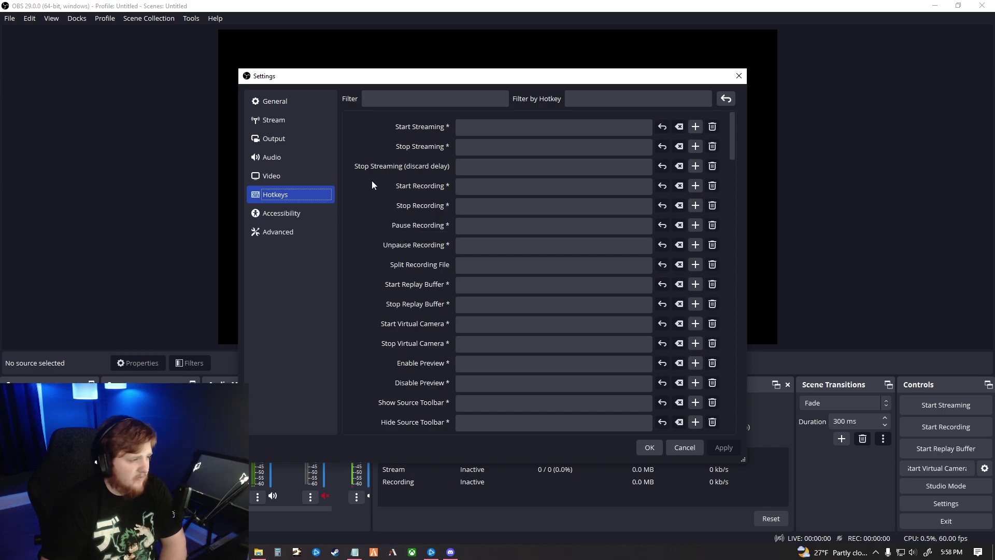
- Scroll through the unassigned hotkey list, then switch to the Accessibility colour settings
scroll(397, 192, down, 1)
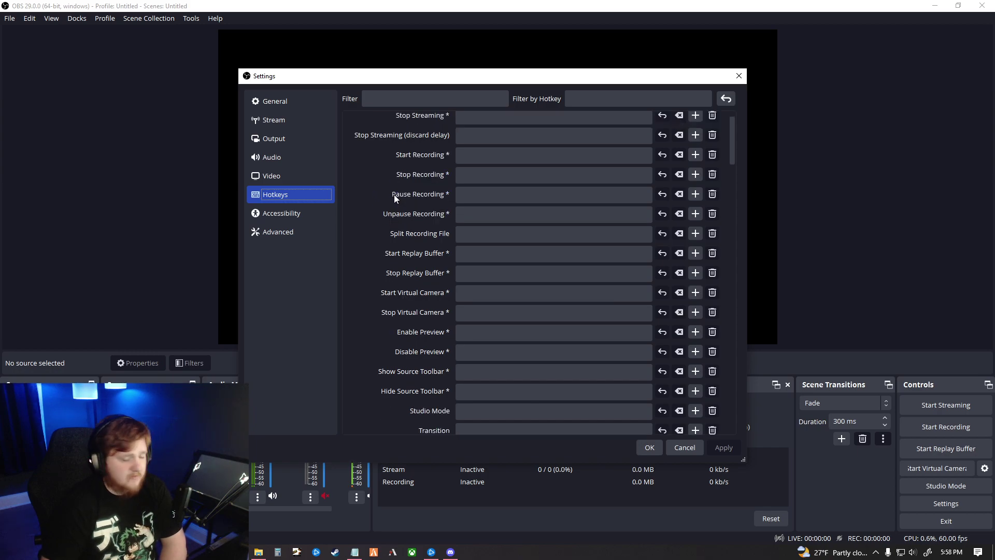
scroll(394, 195, down, 2)
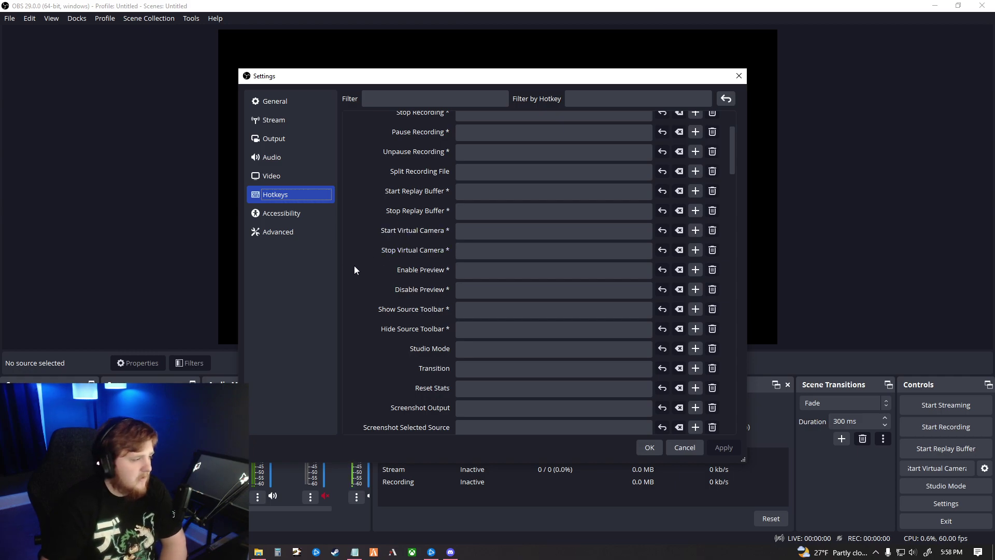
mouse_move(398, 250)
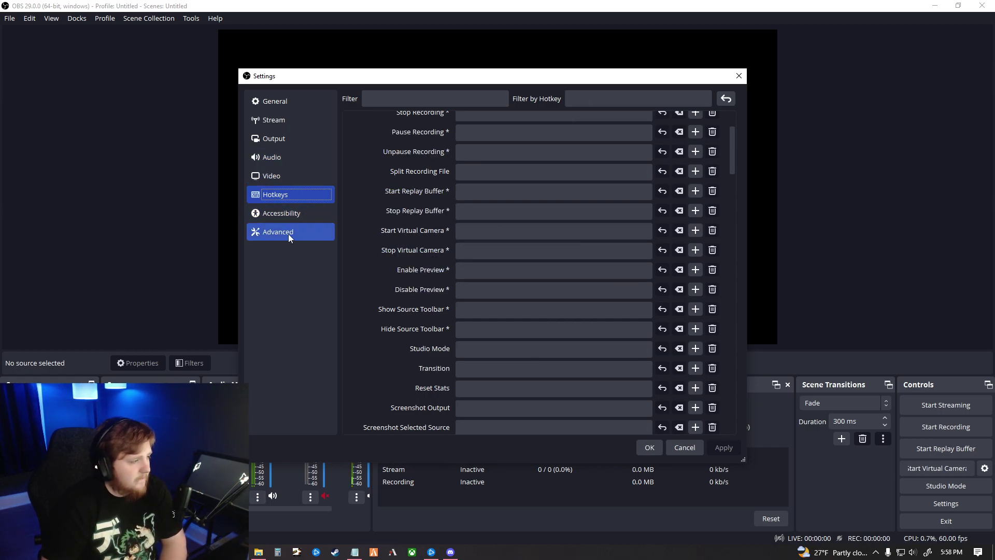
click(290, 215)
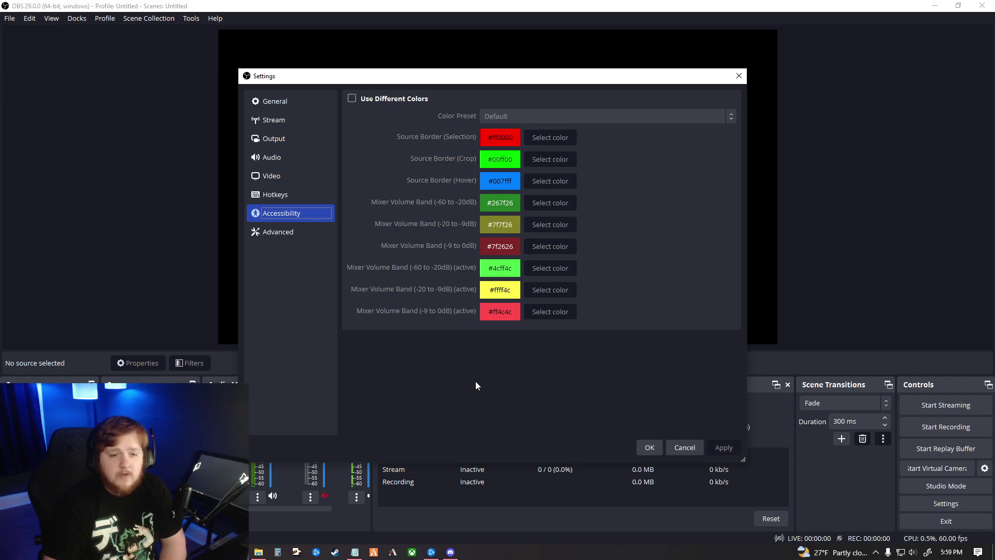
- Review the Advanced page sections from Video through Sources, then confirm with OK
click(280, 233)
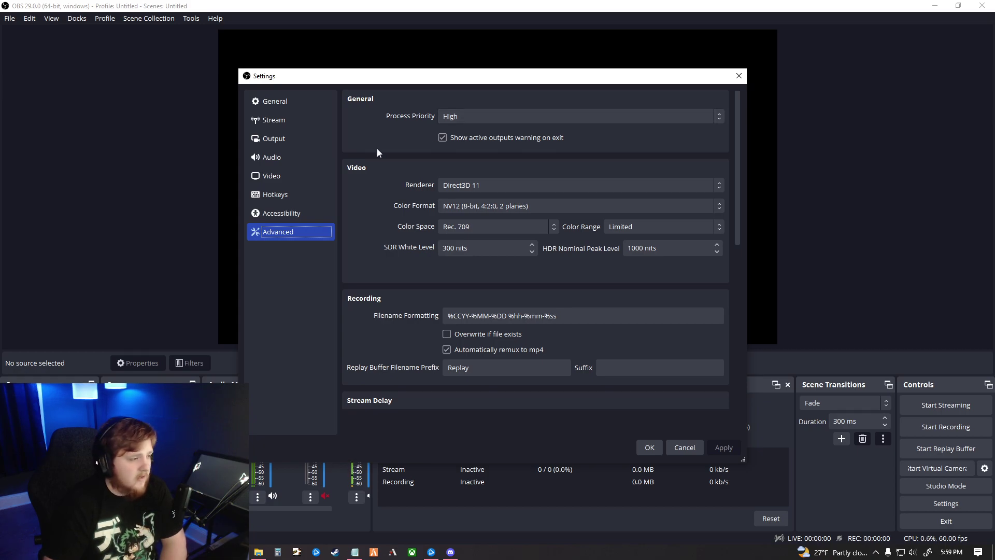
scroll(390, 217, down, 2)
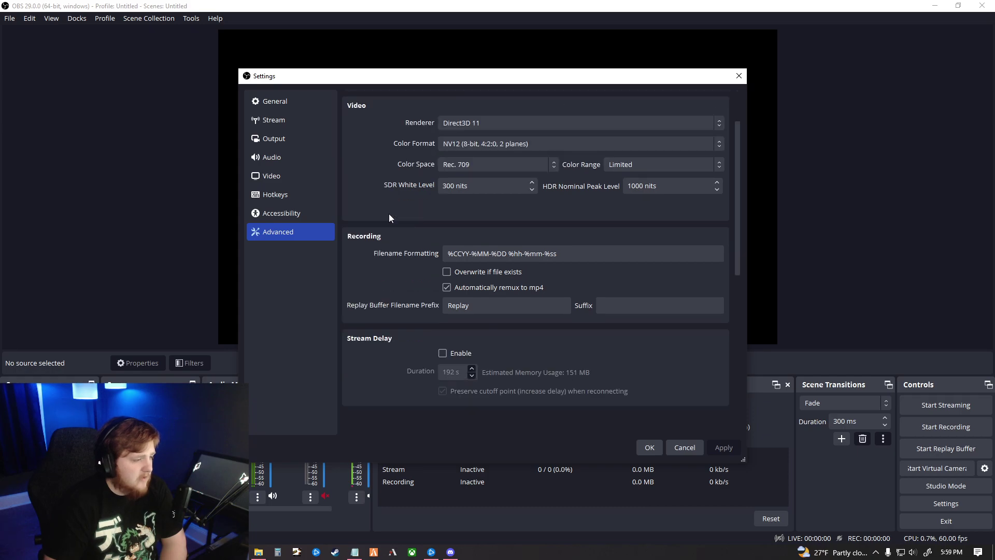
scroll(390, 217, down, 1)
scroll(388, 217, down, 1)
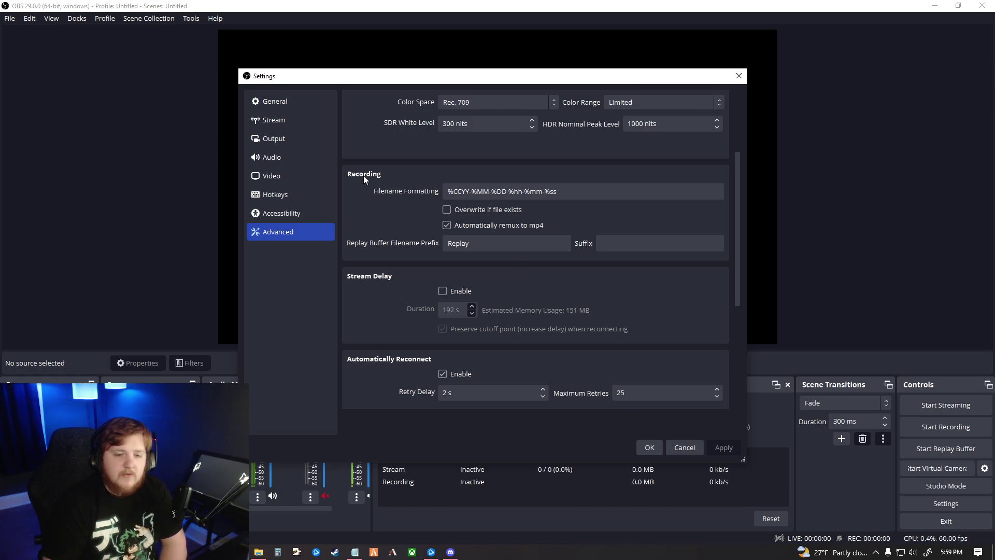
scroll(398, 219, down, 2)
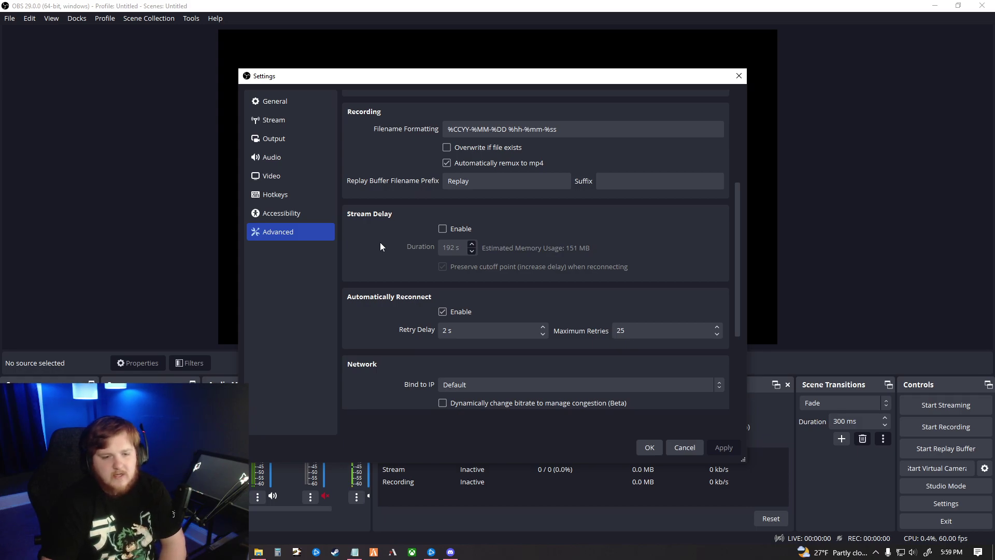
scroll(381, 242, down, 2)
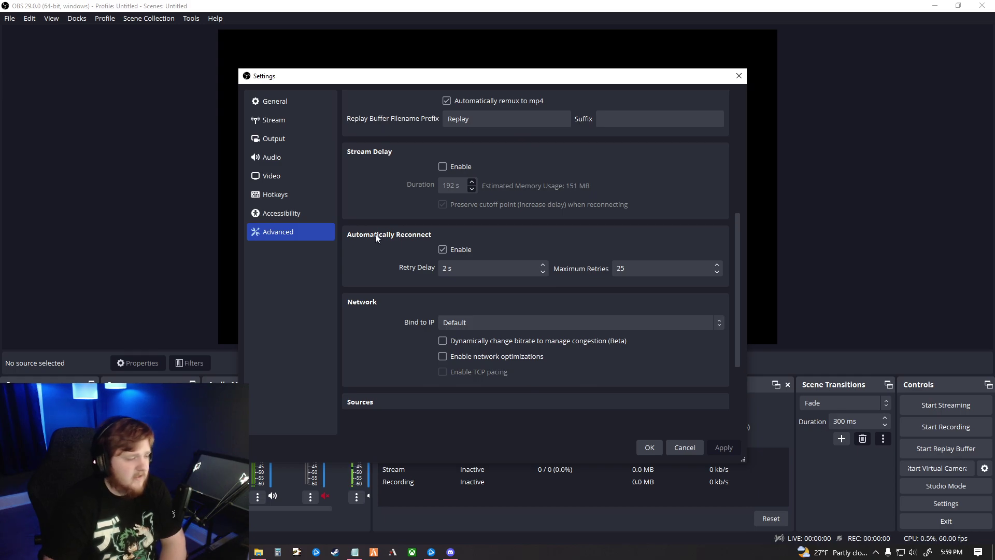
scroll(375, 234, down, 1)
scroll(374, 222, down, 1)
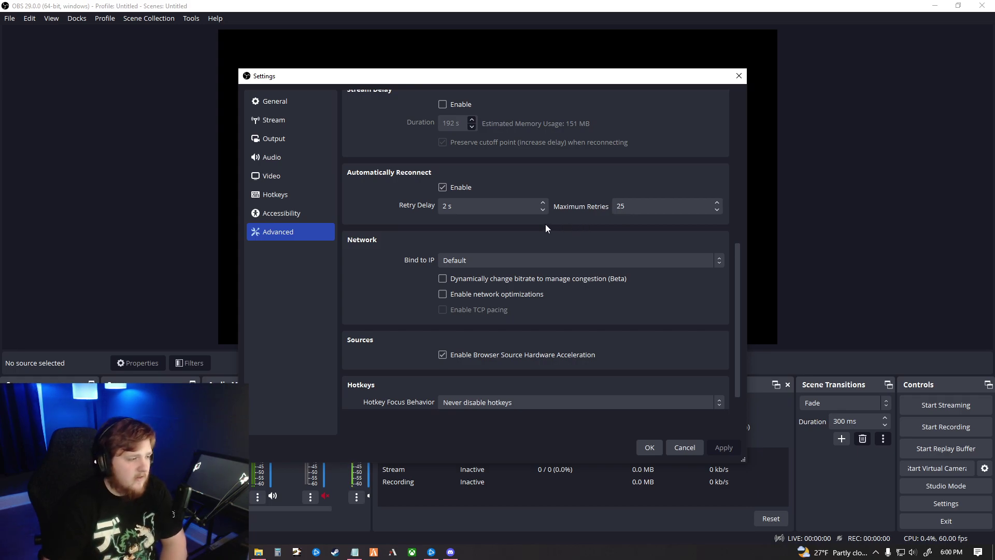
scroll(393, 242, down, 1)
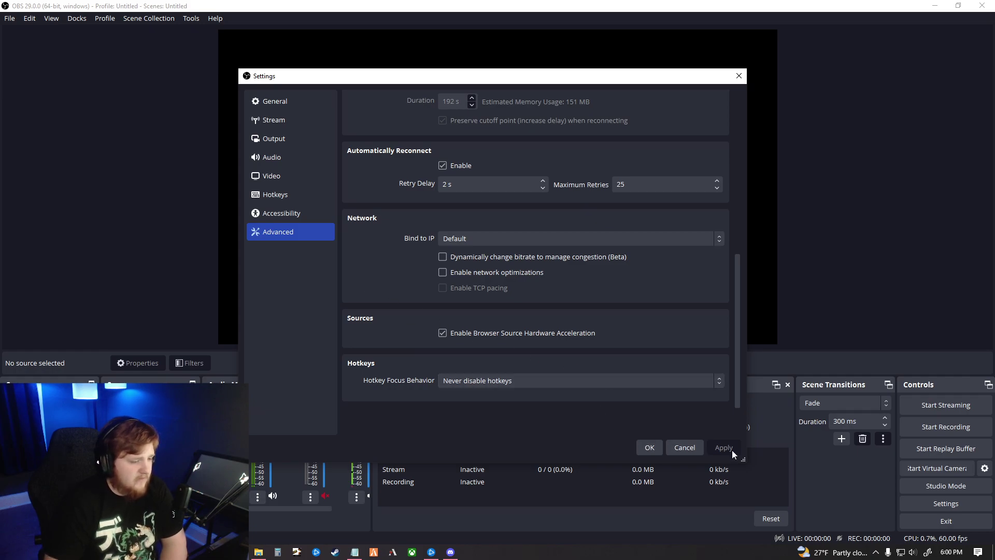
click(647, 448)
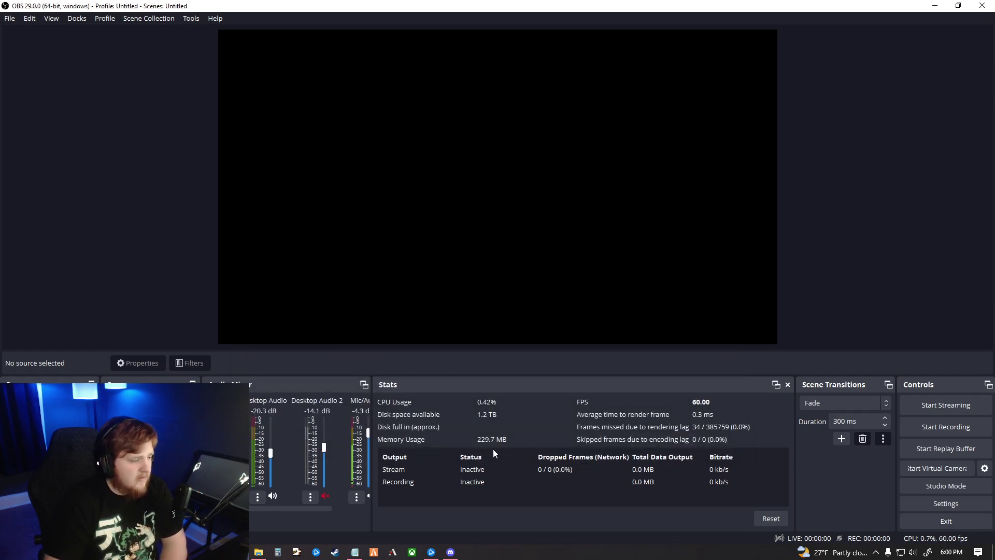
- Widen the audio mixer and open the Mic/Aux channel's filters
drag(373, 452, 415, 453)
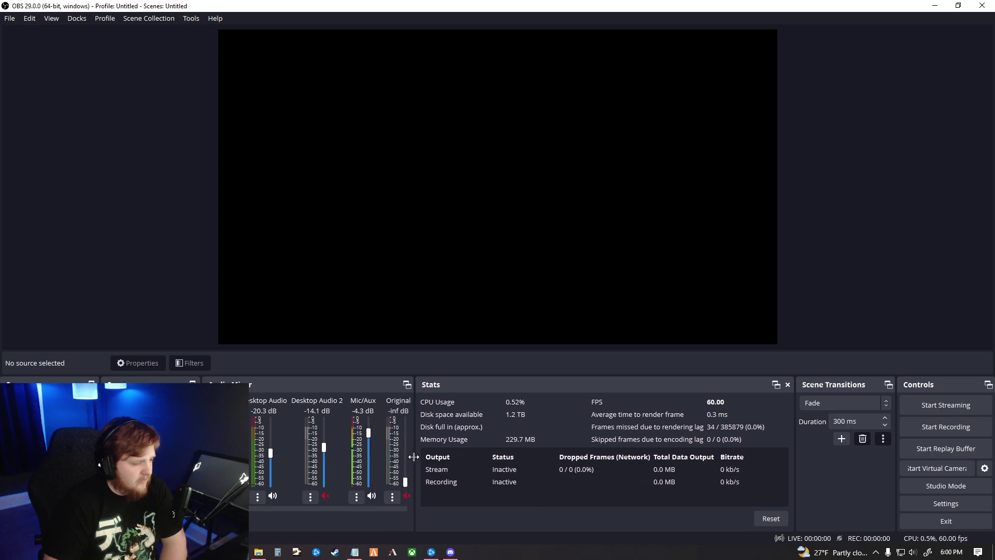
click(358, 498)
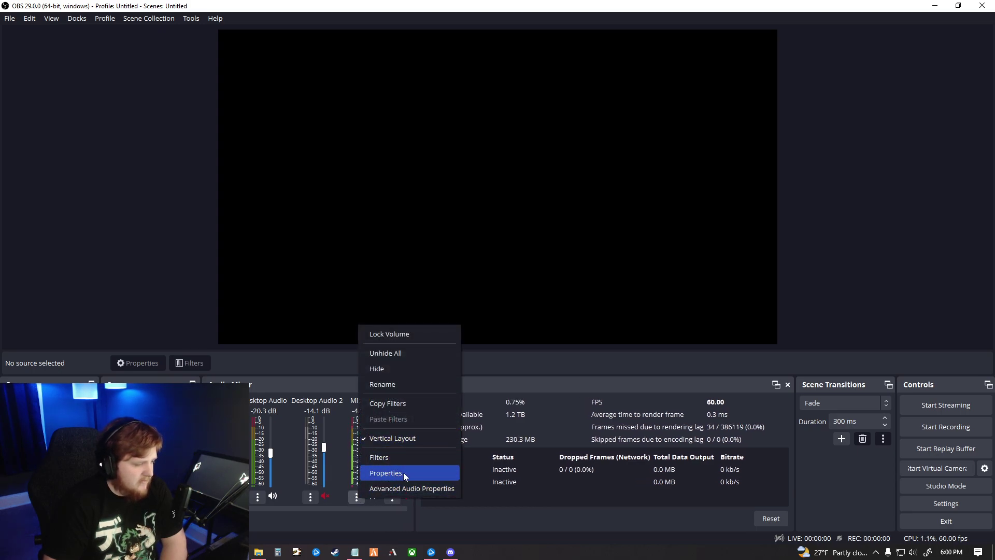
click(408, 459)
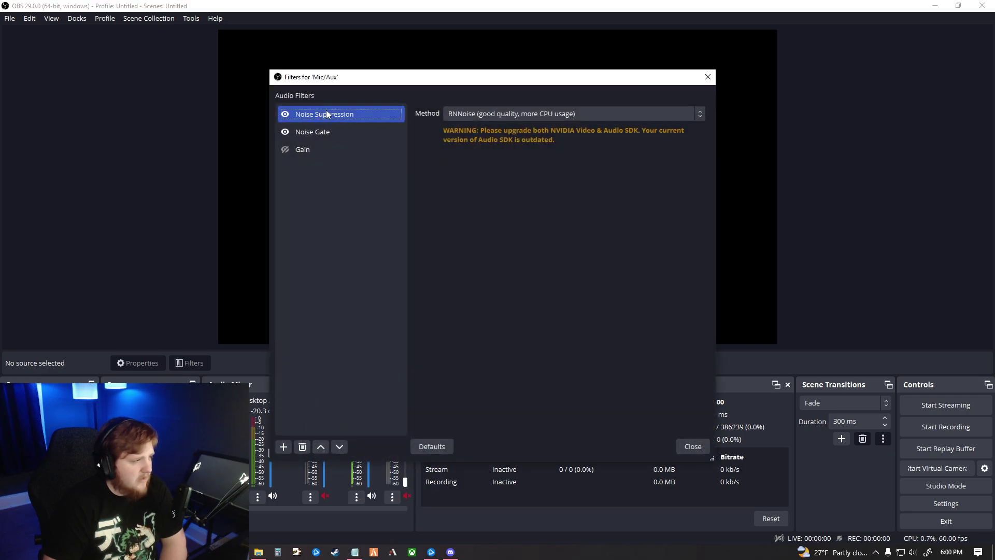
- Keep RNNoise as the noise suppression method and select the Noise Gate filter
click(489, 113)
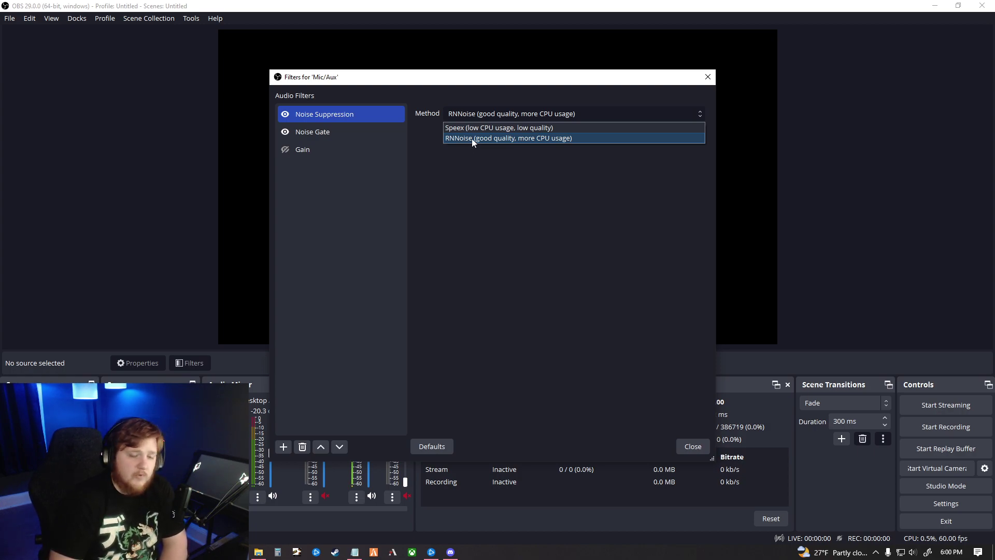
click(477, 112)
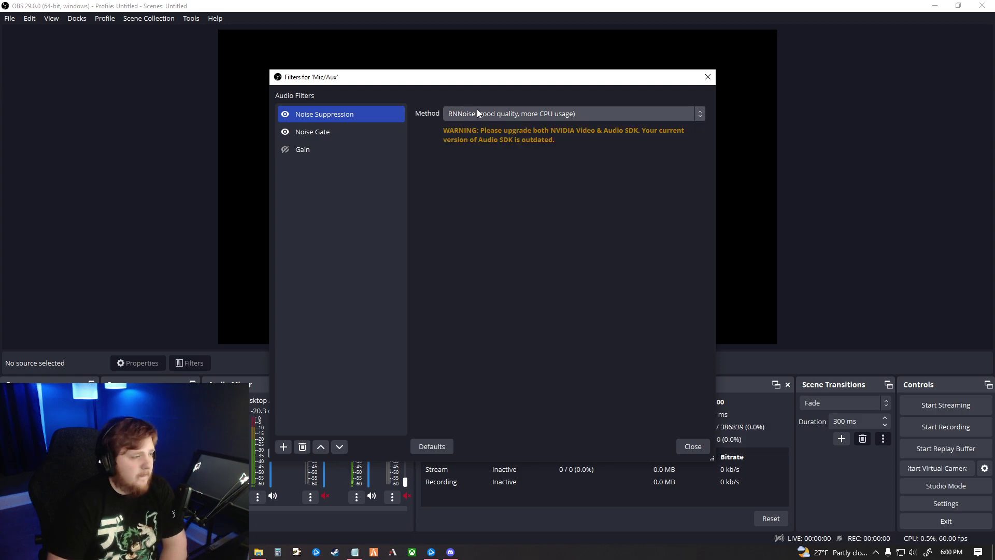
click(321, 131)
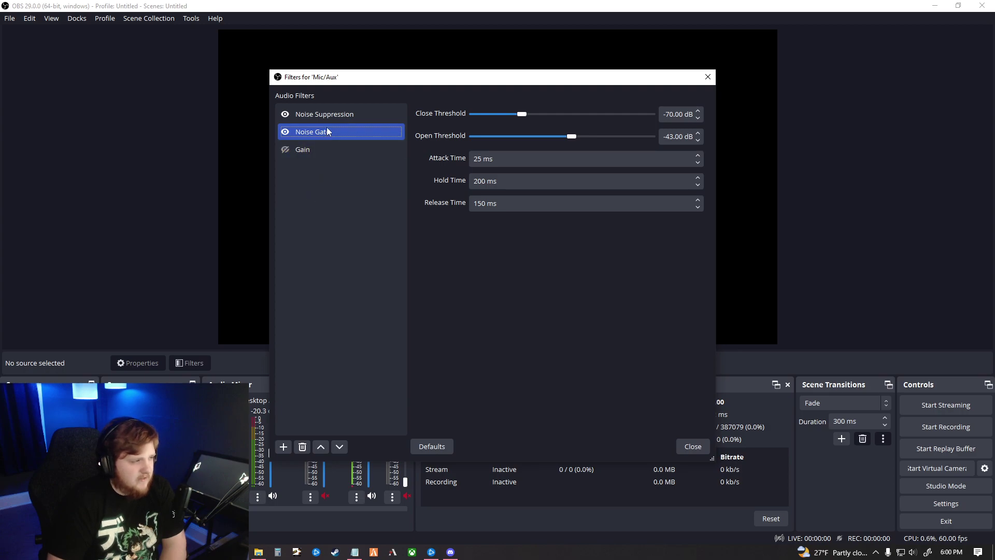
- View the add-filter menu without adding anything, reselect Noise Gate (-70/-43 dB), and close
right_click(359, 268)
mouse_move(388, 276)
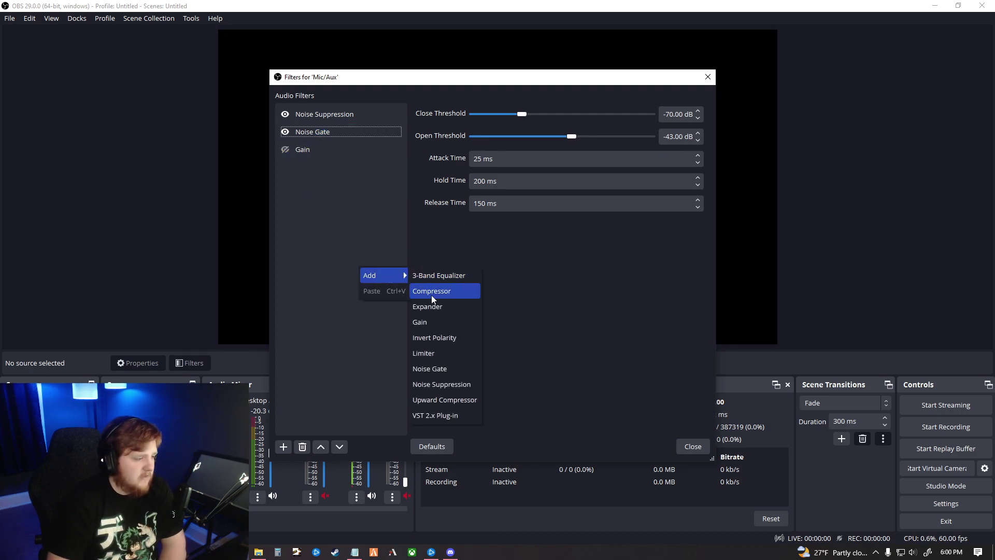
click(337, 414)
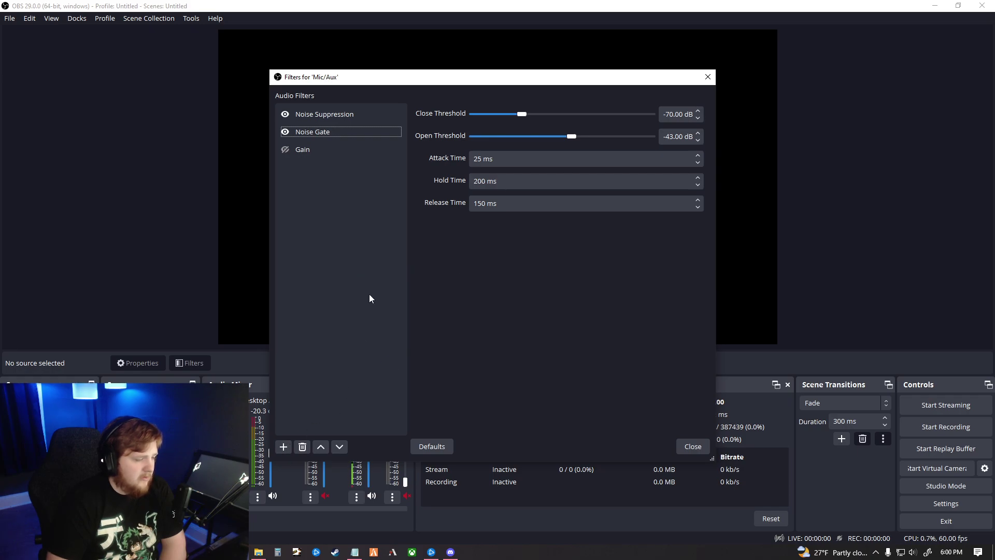
click(324, 131)
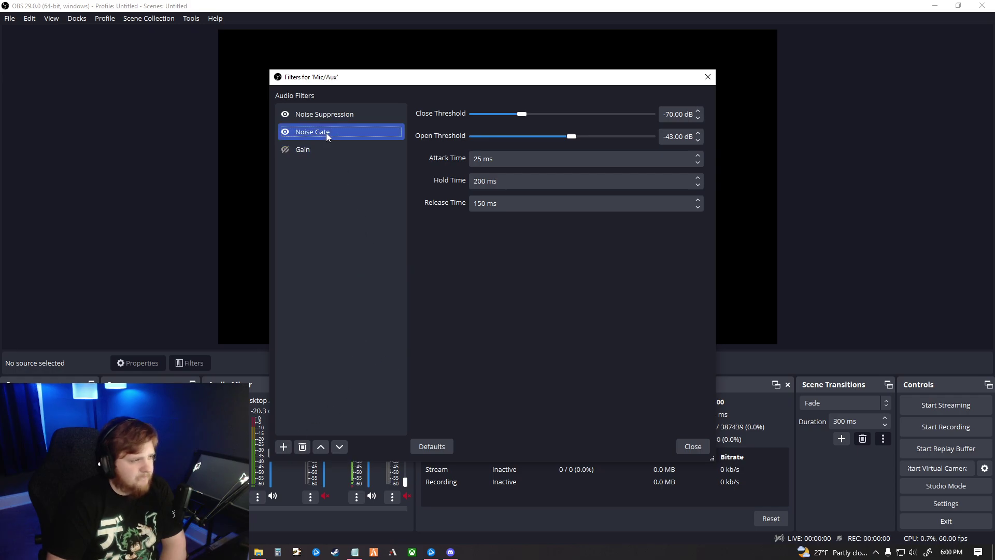
click(354, 248)
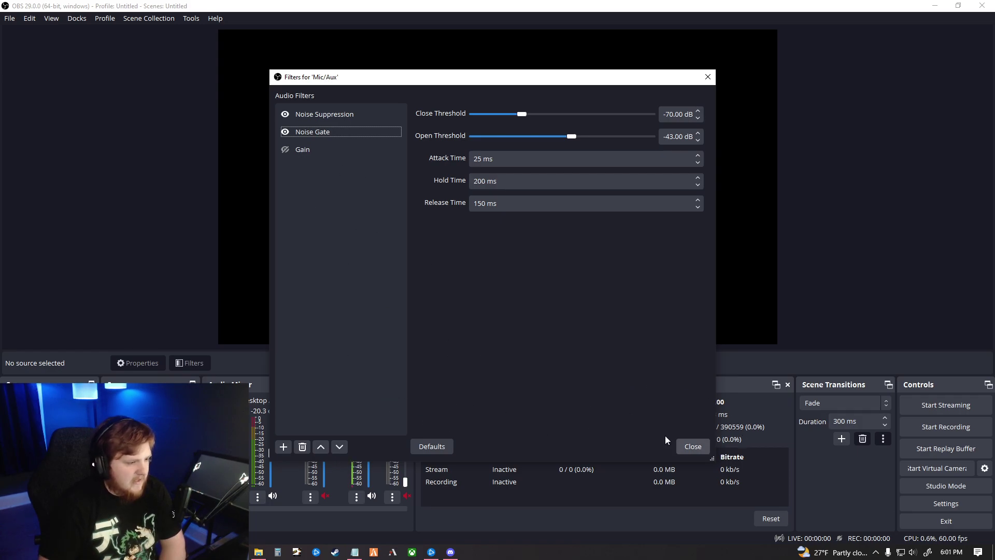
click(694, 447)
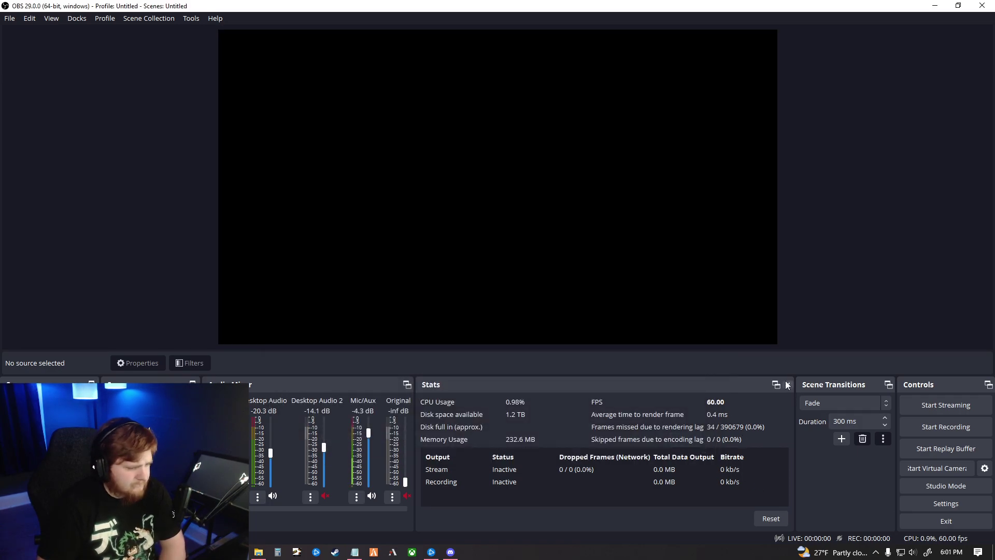